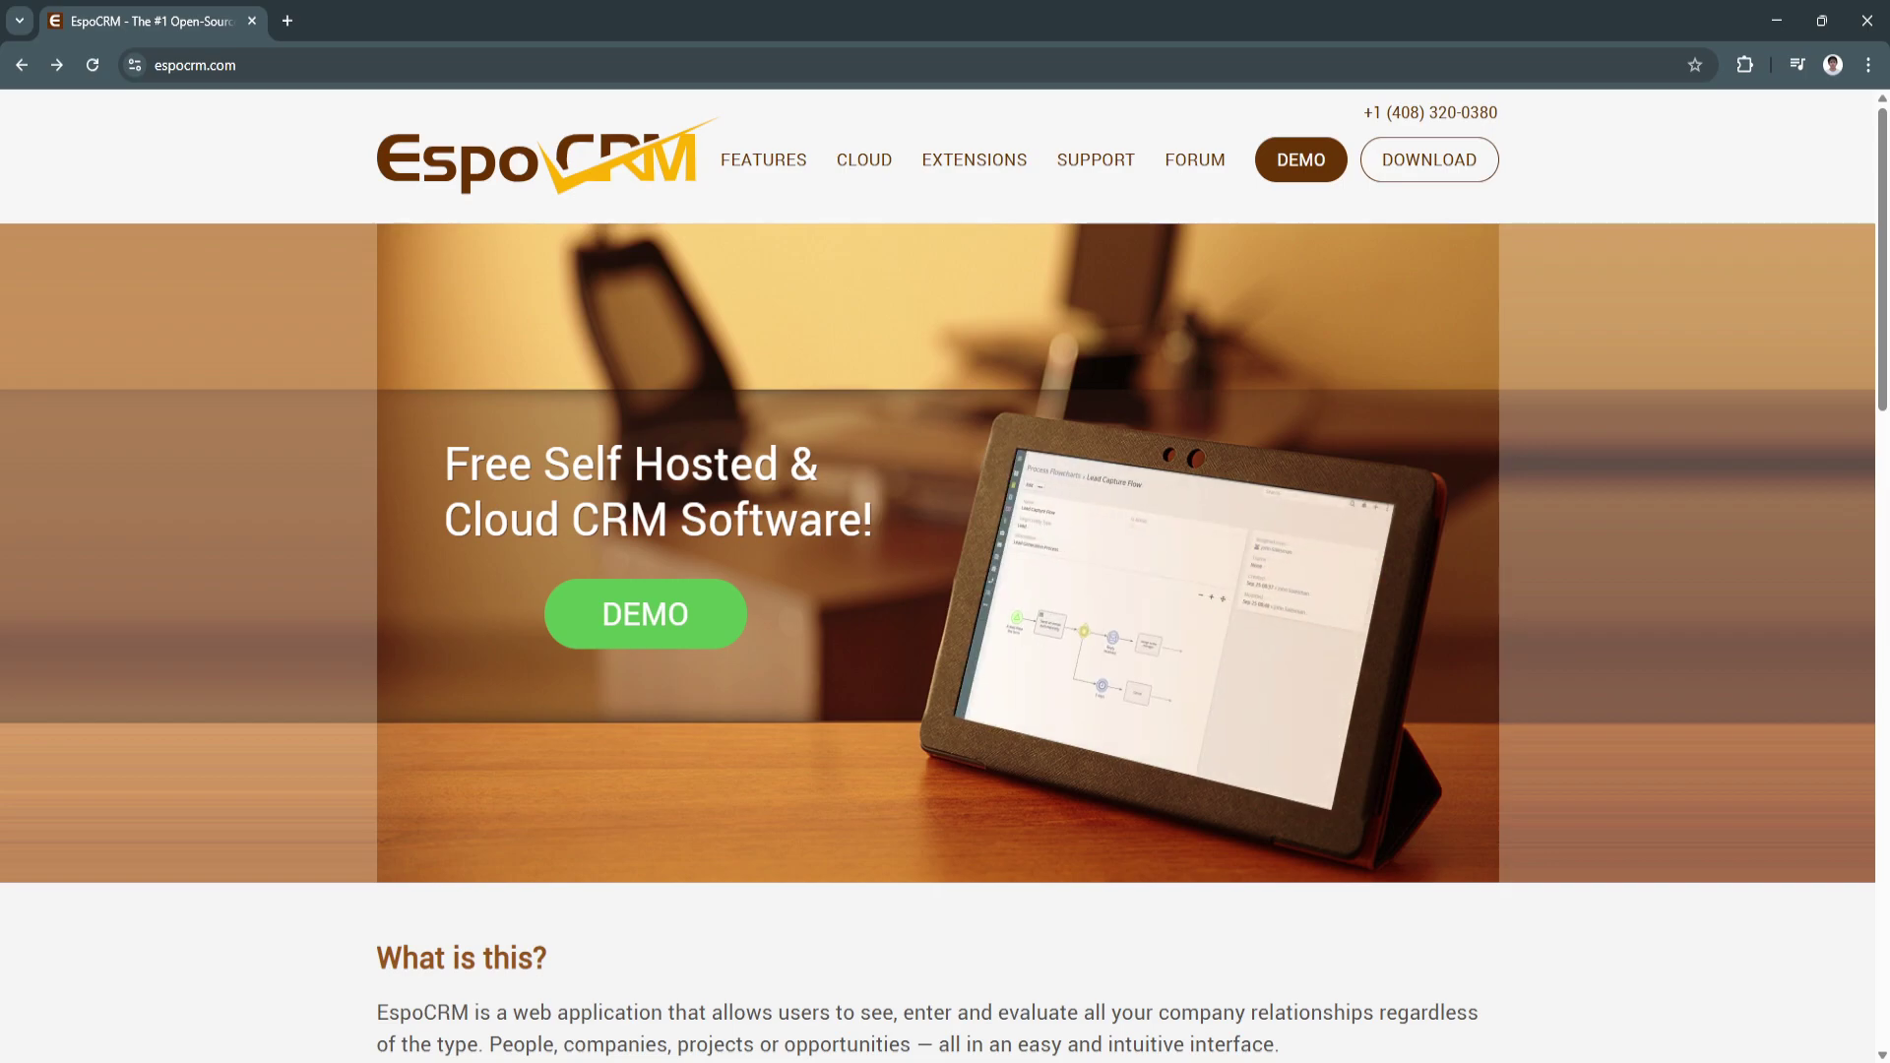
scroll(946, 592, down, 1)
scroll(945, 591, down, 1)
scroll(946, 592, down, 1)
scroll(947, 590, down, 1)
scroll(945, 591, down, 1)
scroll(945, 592, down, 1)
scroll(945, 592, down, 1)
scroll(946, 591, down, 1)
scroll(945, 590, down, 1)
scroll(946, 591, down, 1)
scroll(945, 591, down, 1)
scroll(947, 591, down, 1)
scroll(946, 592, down, 1)
scroll(946, 591, down, 1)
scroll(945, 591, down, 1)
scroll(945, 591, down, 1)
scroll(945, 591, down, 1)
scroll(945, 591, down, 1)
scroll(945, 592, down, 1)
scroll(946, 592, down, 1)
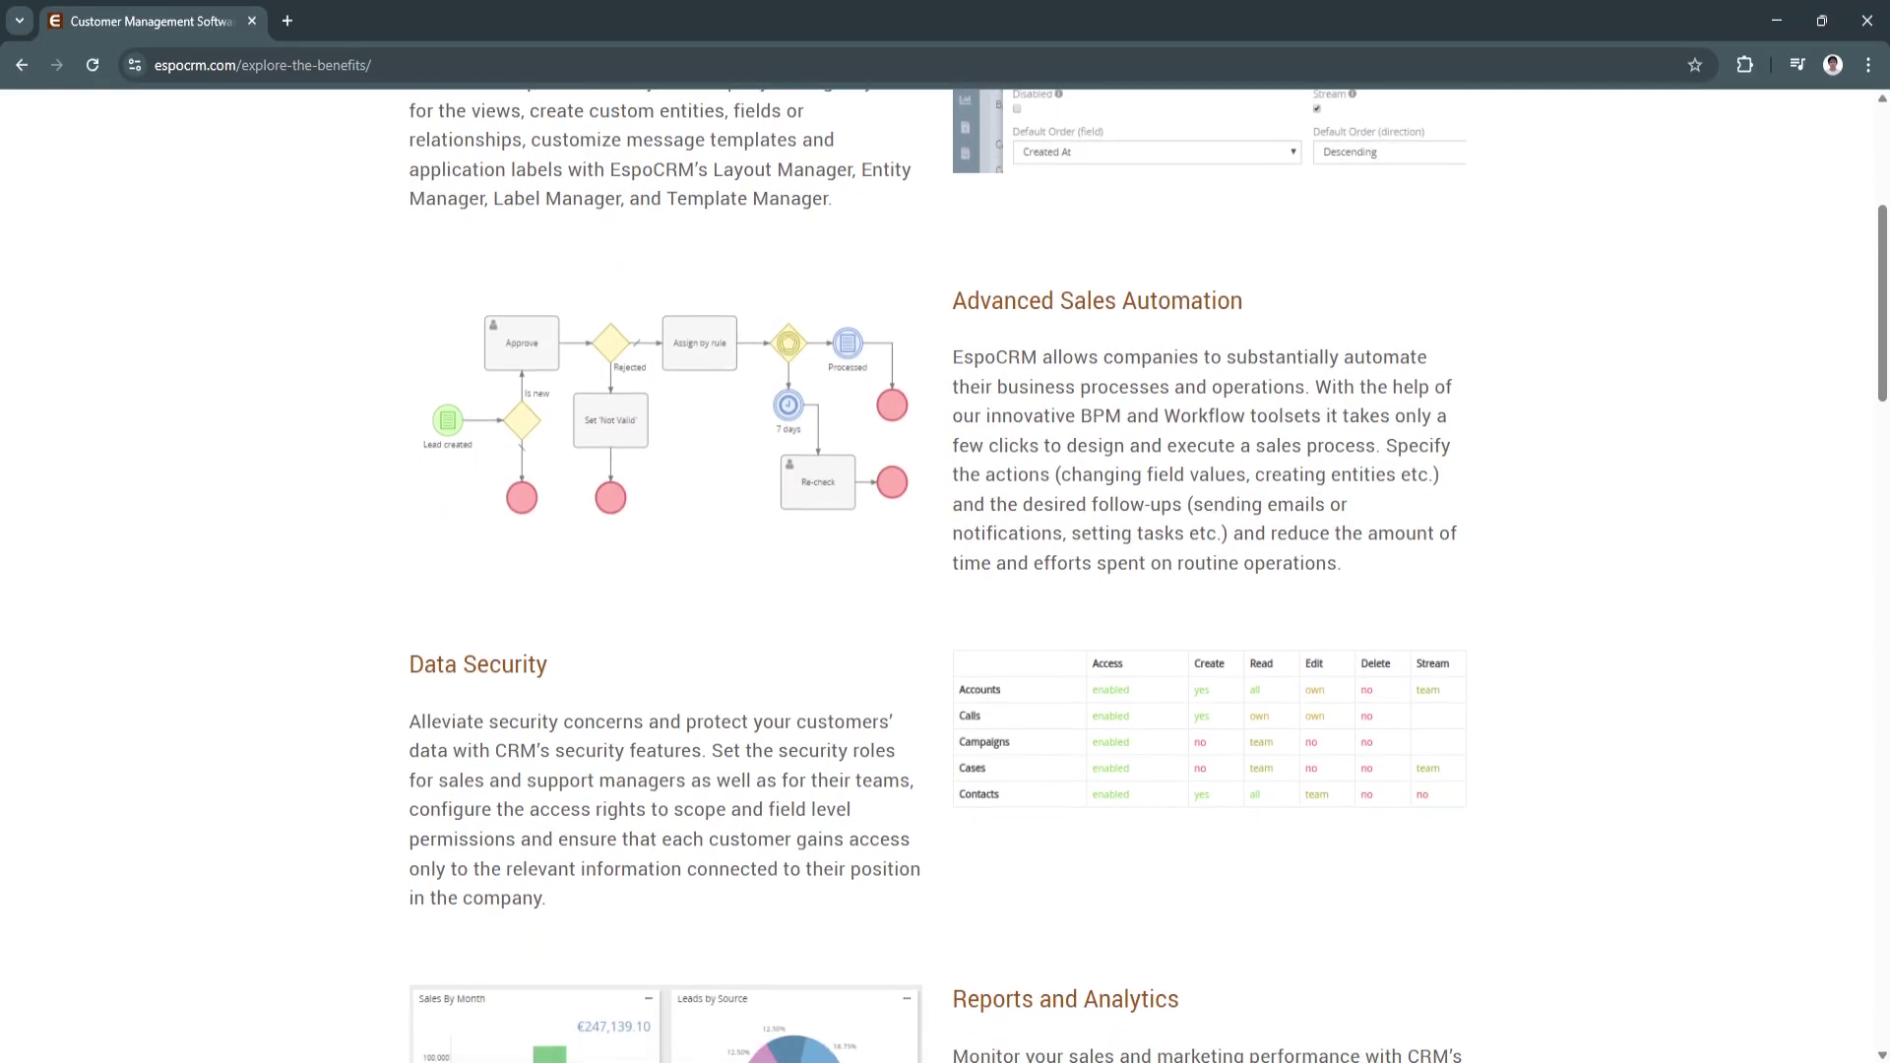
scroll(947, 591, down, 1)
scroll(946, 592, down, 1)
scroll(945, 590, down, 1)
scroll(945, 590, down, 1)
scroll(945, 590, down, 1)
scroll(945, 591, down, 1)
scroll(945, 591, down, 1)
scroll(947, 591, down, 1)
scroll(946, 591, down, 1)
scroll(946, 591, down, 1)
scroll(946, 591, down, 1)
scroll(946, 591, down, 1)
scroll(946, 591, down, 1)
scroll(946, 590, down, 1)
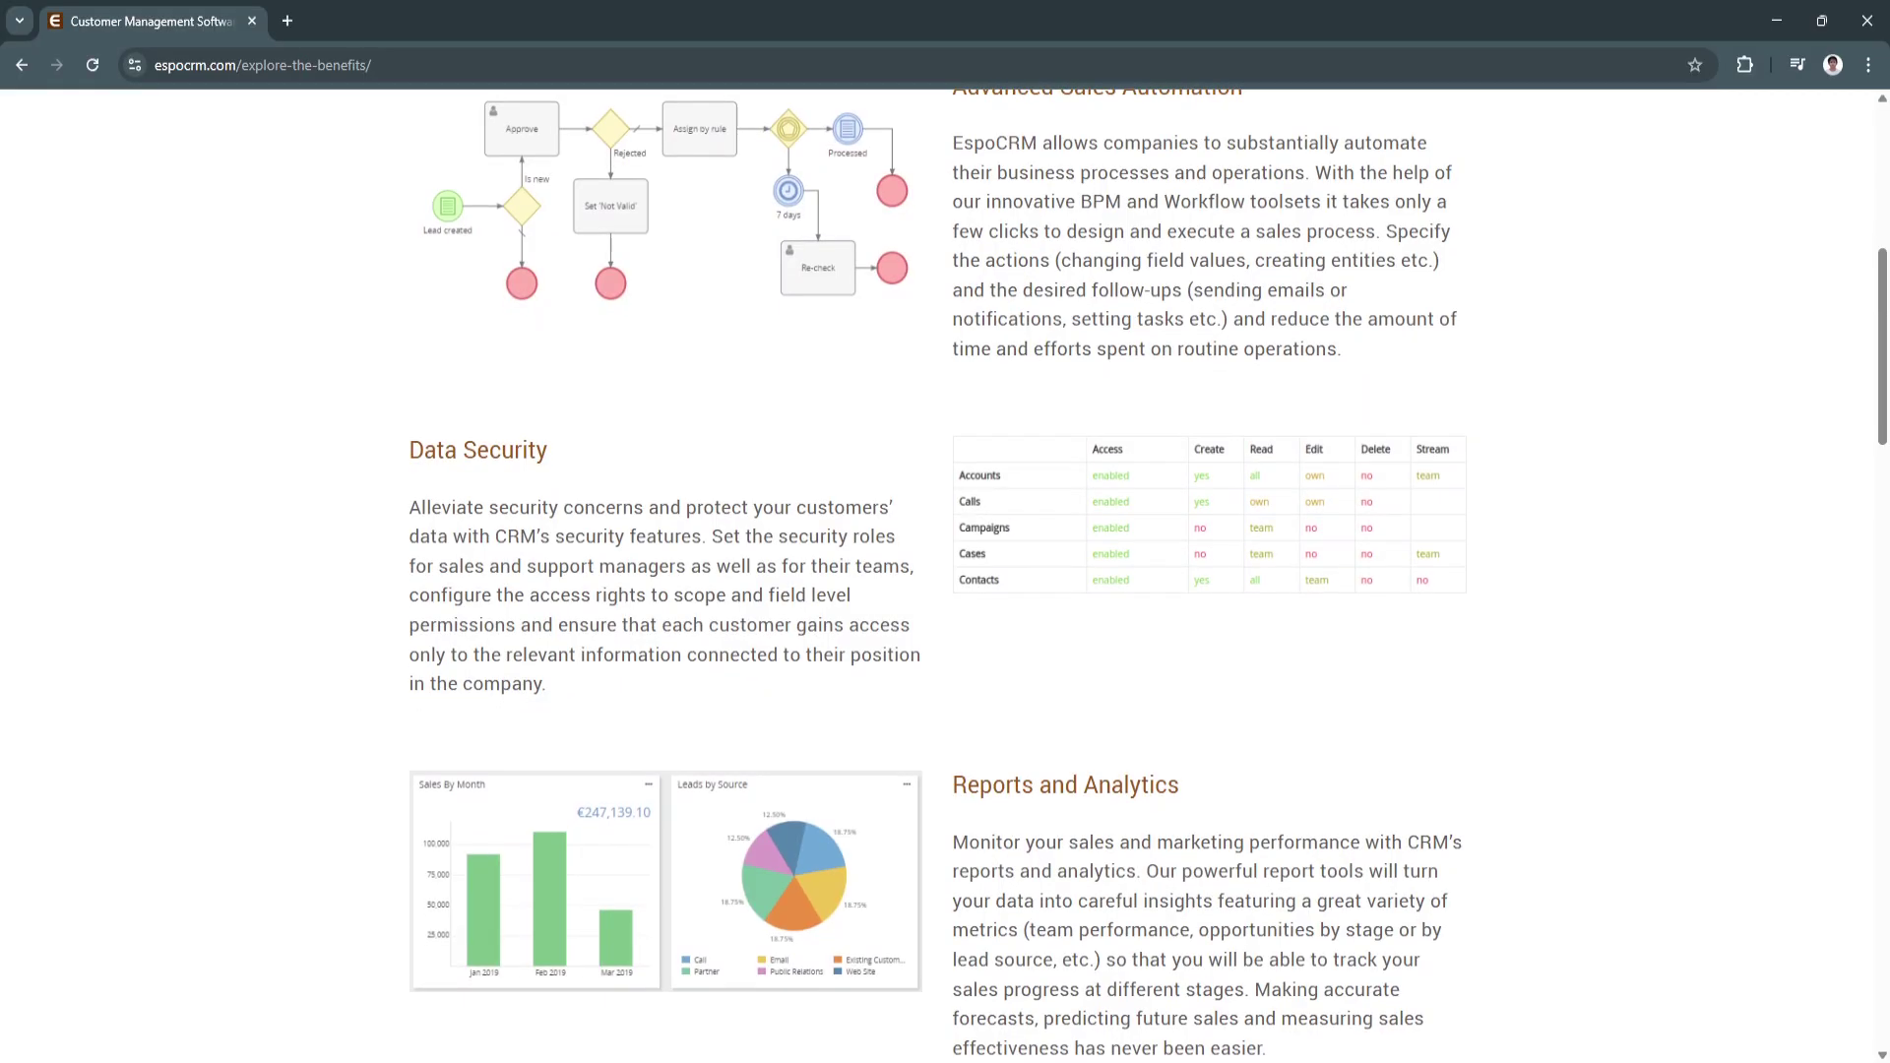
scroll(946, 591, down, 1)
scroll(947, 591, down, 1)
scroll(945, 590, down, 1)
scroll(945, 591, down, 1)
scroll(946, 591, down, 1)
scroll(946, 591, down, 1)
scroll(945, 590, down, 1)
scroll(945, 592, down, 1)
scroll(946, 591, down, 1)
scroll(945, 590, down, 1)
scroll(946, 591, down, 1)
scroll(946, 591, down, 1)
scroll(945, 591, down, 1)
scroll(945, 590, down, 1)
scroll(945, 592, down, 1)
scroll(946, 591, down, 1)
scroll(945, 591, down, 1)
scroll(945, 591, down, 1)
scroll(946, 592, down, 1)
scroll(946, 591, down, 1)
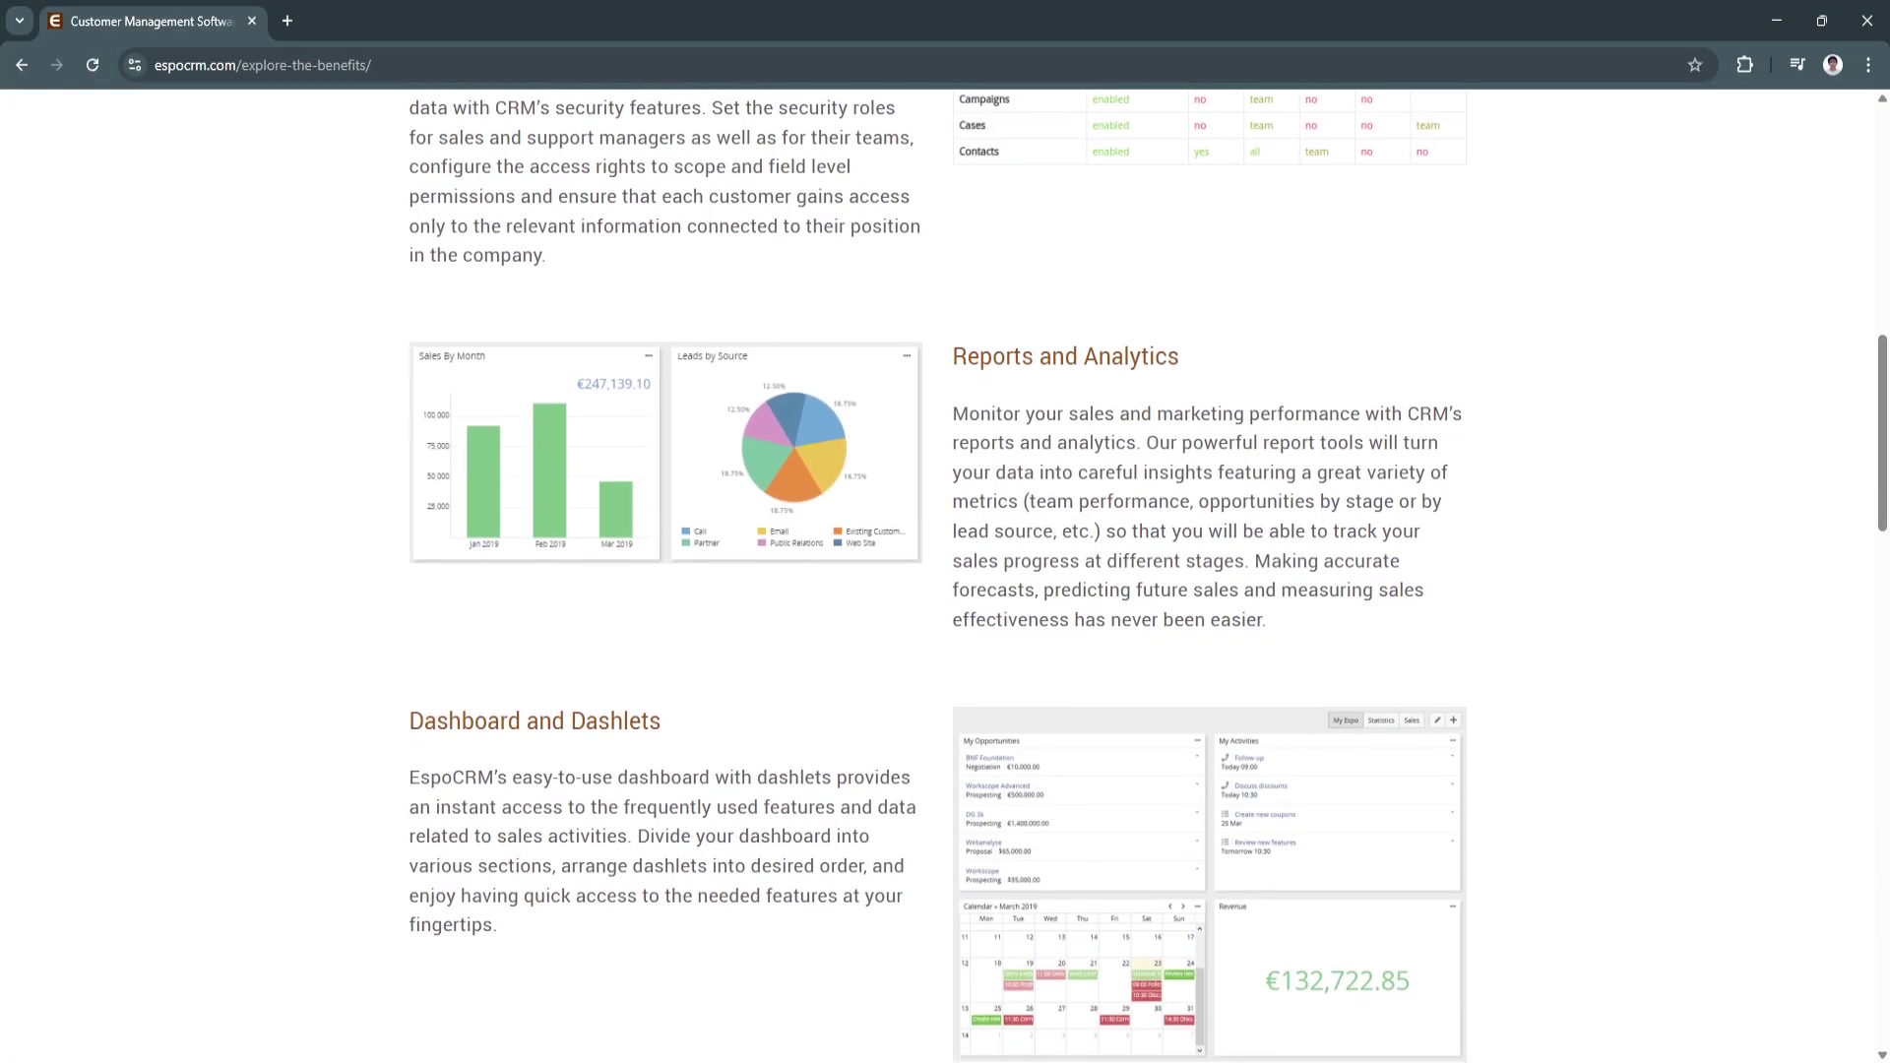
scroll(946, 591, down, 1)
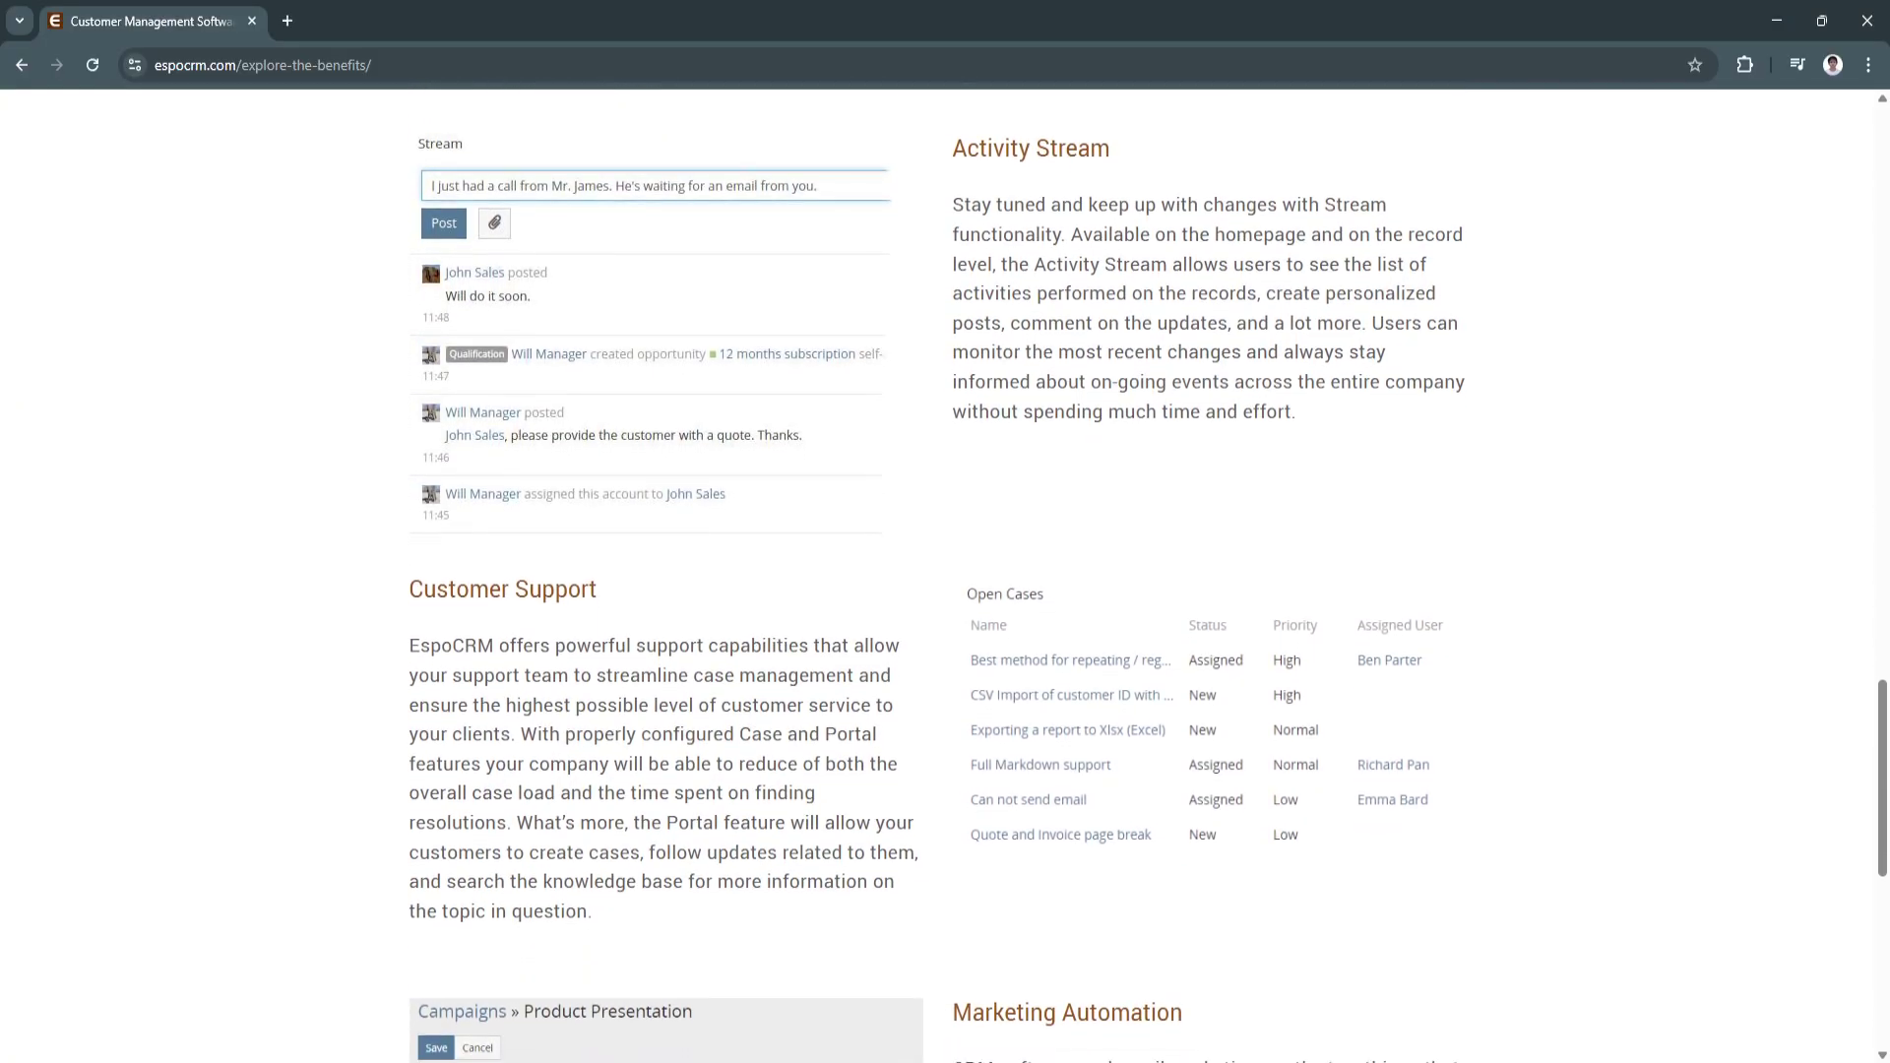
scroll(945, 577, down, 1)
scroll(946, 576, down, 1)
scroll(945, 576, down, 1)
scroll(946, 577, down, 1)
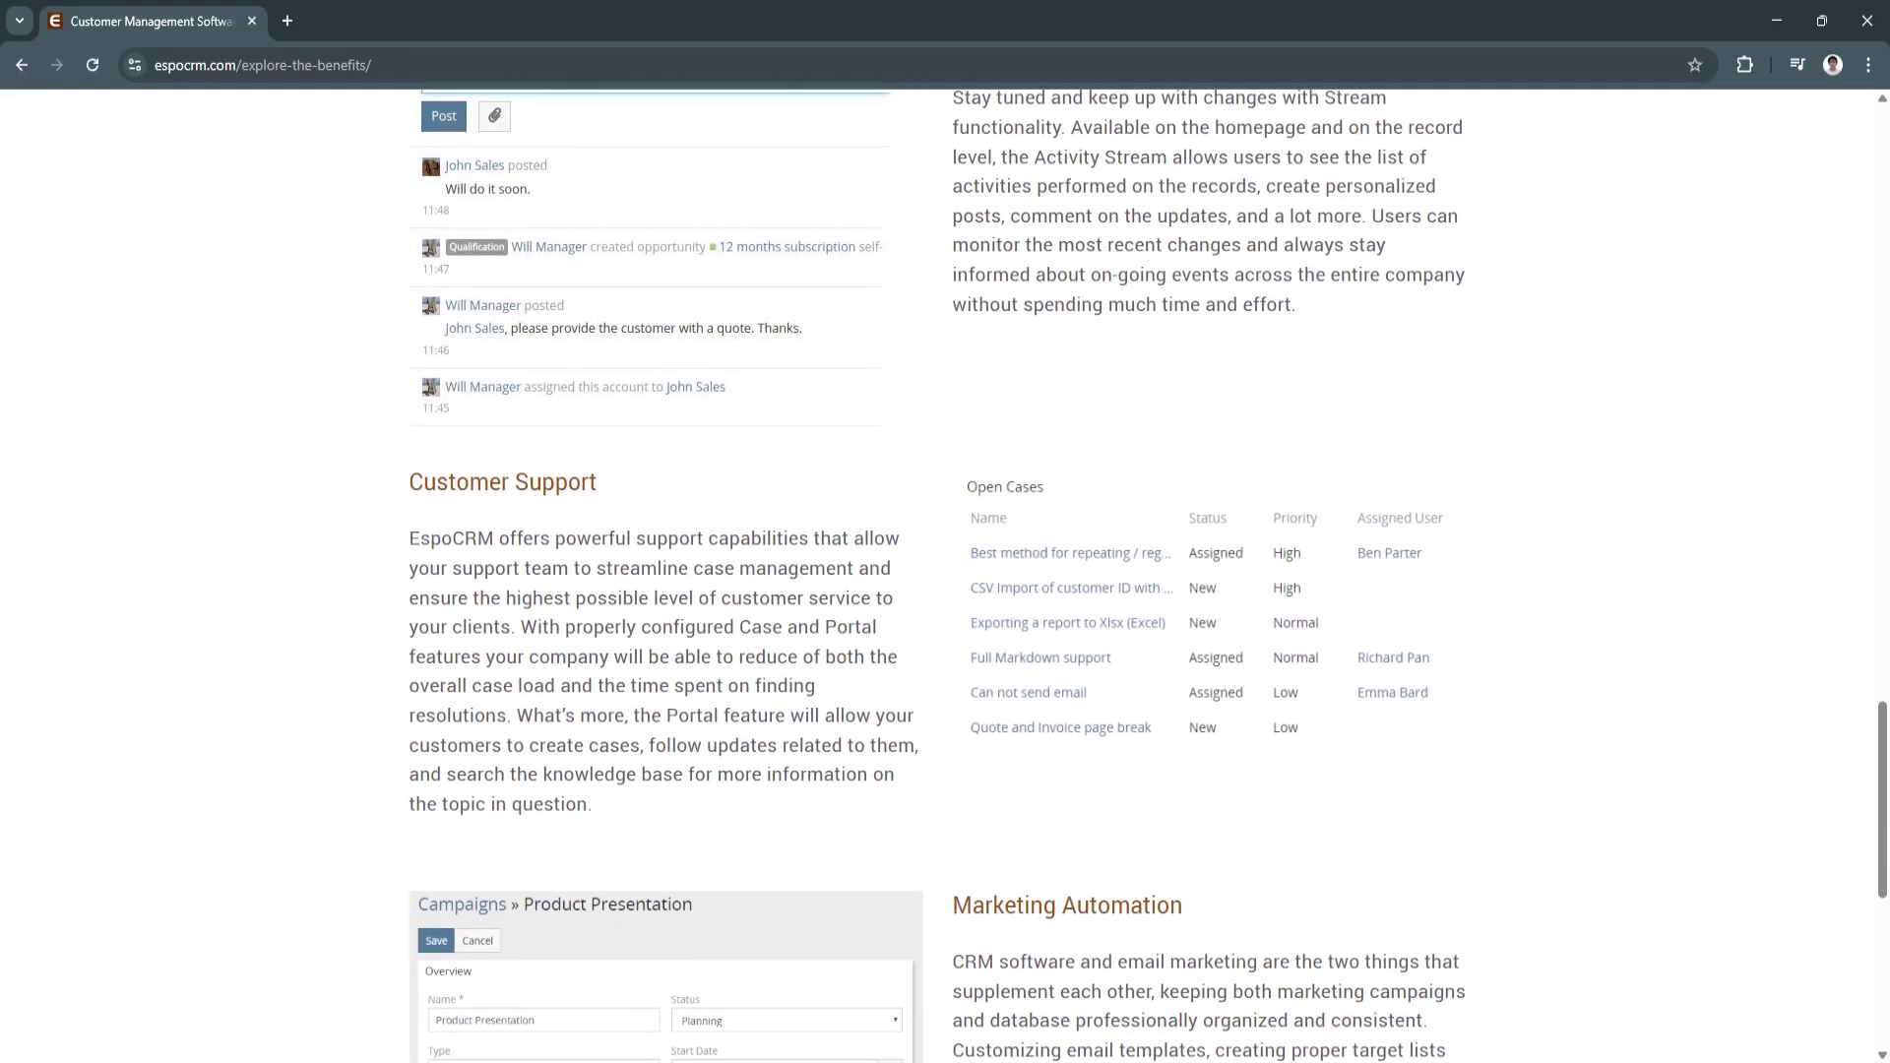